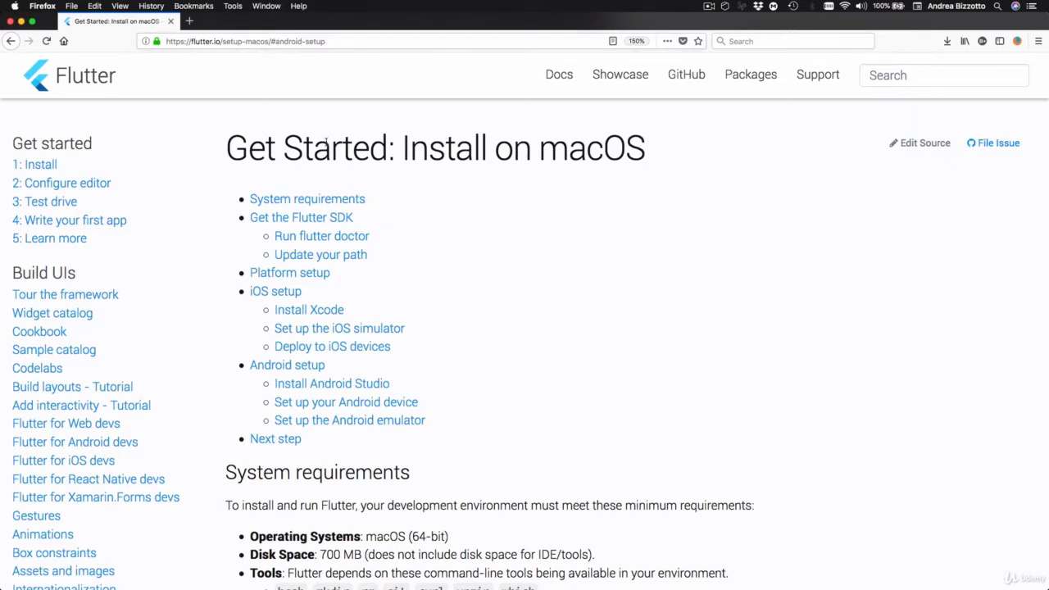
- Follow the Flutter guide's Android setup section to the Android Studio site and show its download options for all platforms
left_click(307, 367)
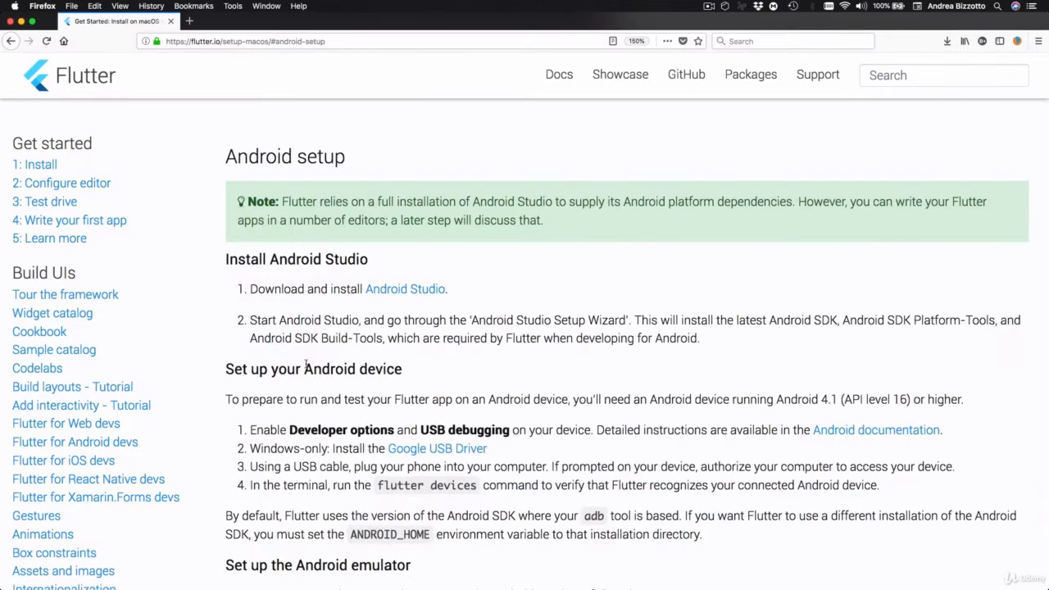
left_click(383, 292, "super")
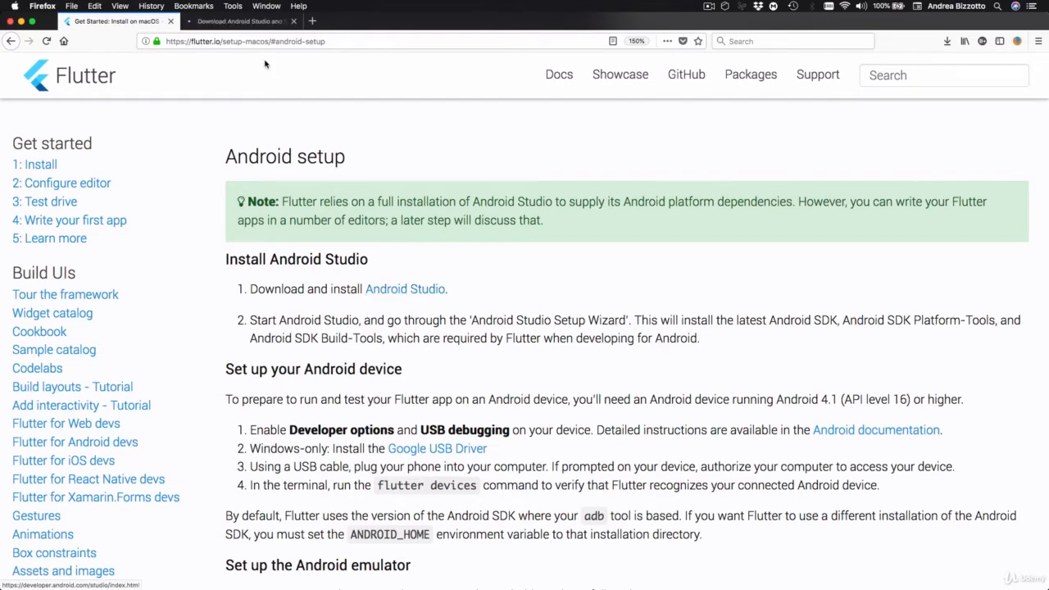
left_click(233, 25)
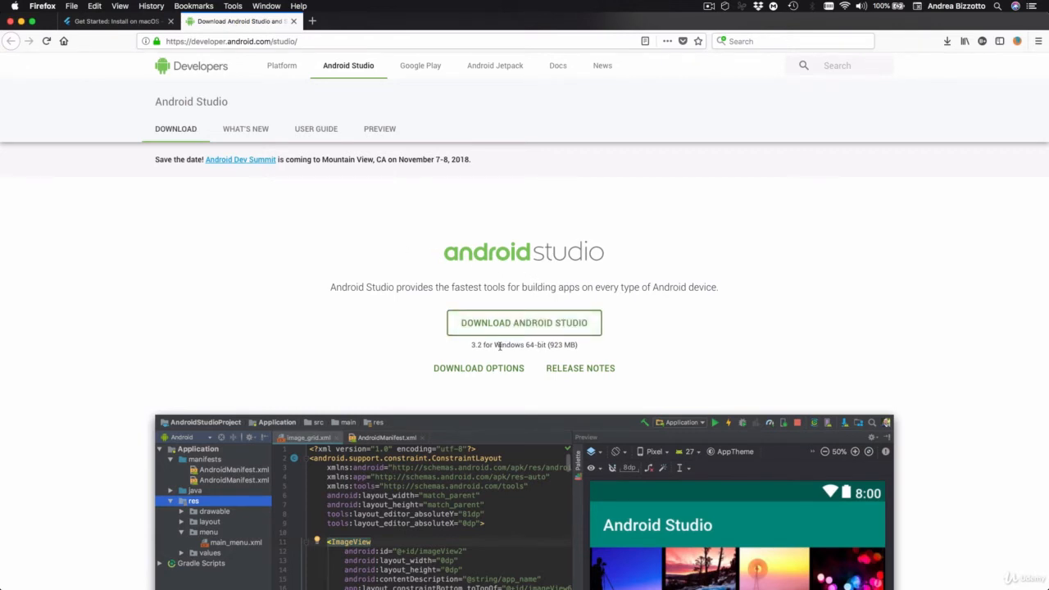
left_click_drag(493, 345, 548, 345)
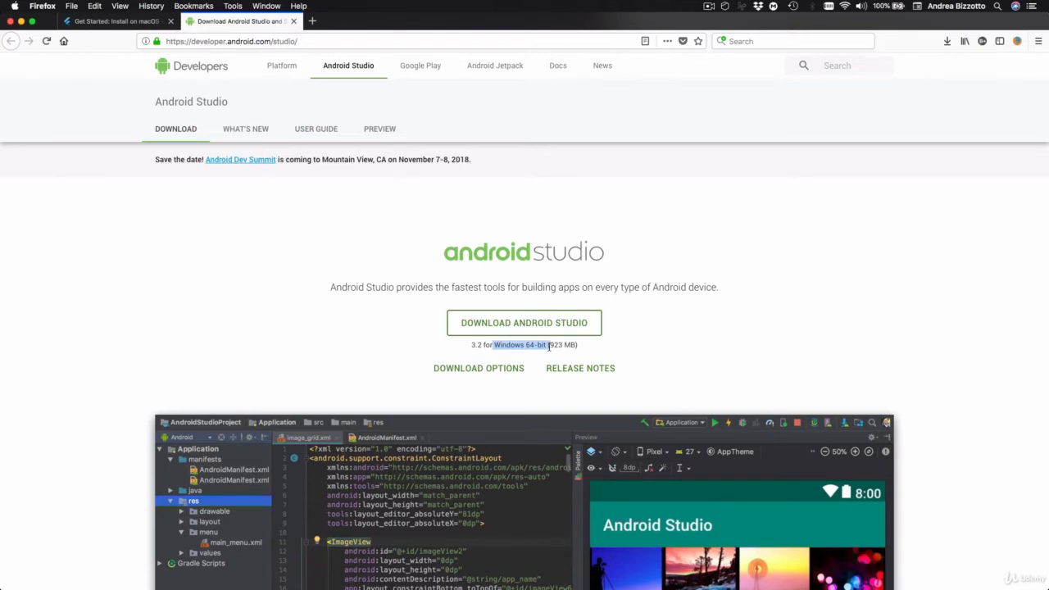
left_click(480, 370)
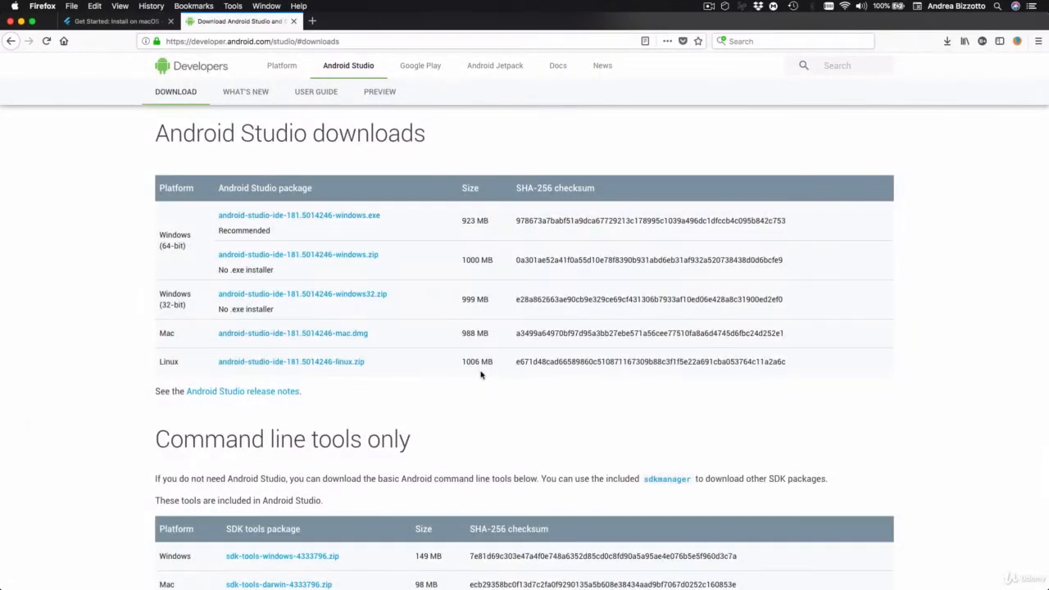
- Download android-studio-ide-181.5014246-mac.dmg, agreeing to the terms and conditions and saving the file
left_click(310, 333)
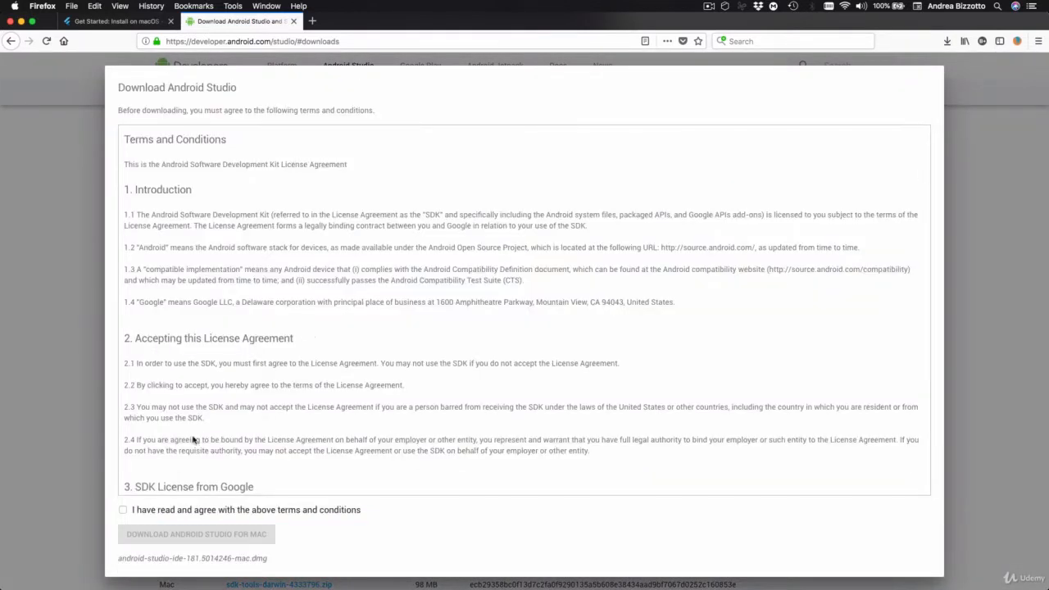
scroll(189, 459, "down", 2)
left_click(124, 510)
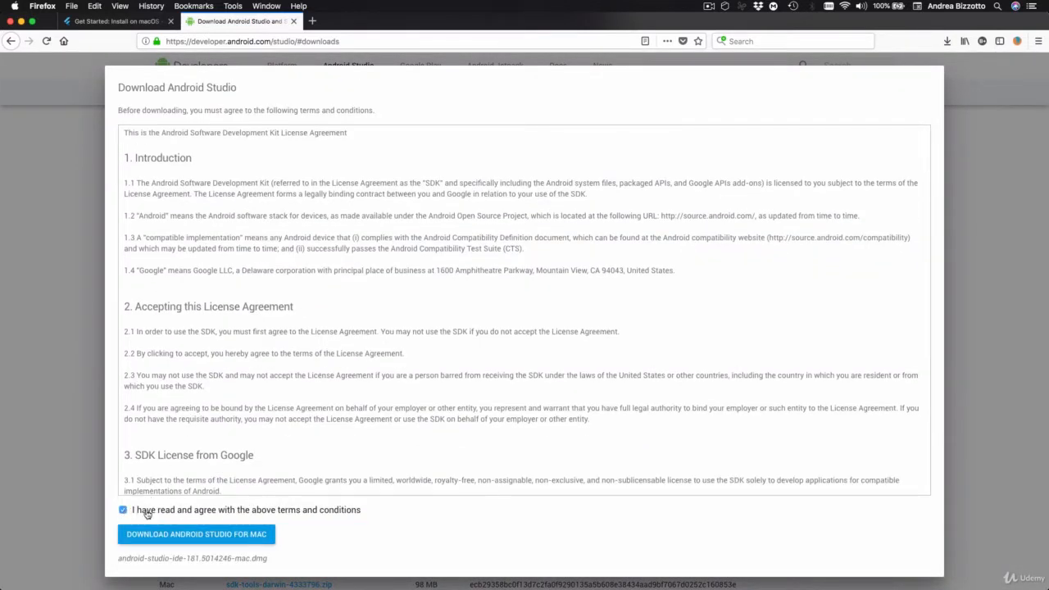
left_click(190, 535)
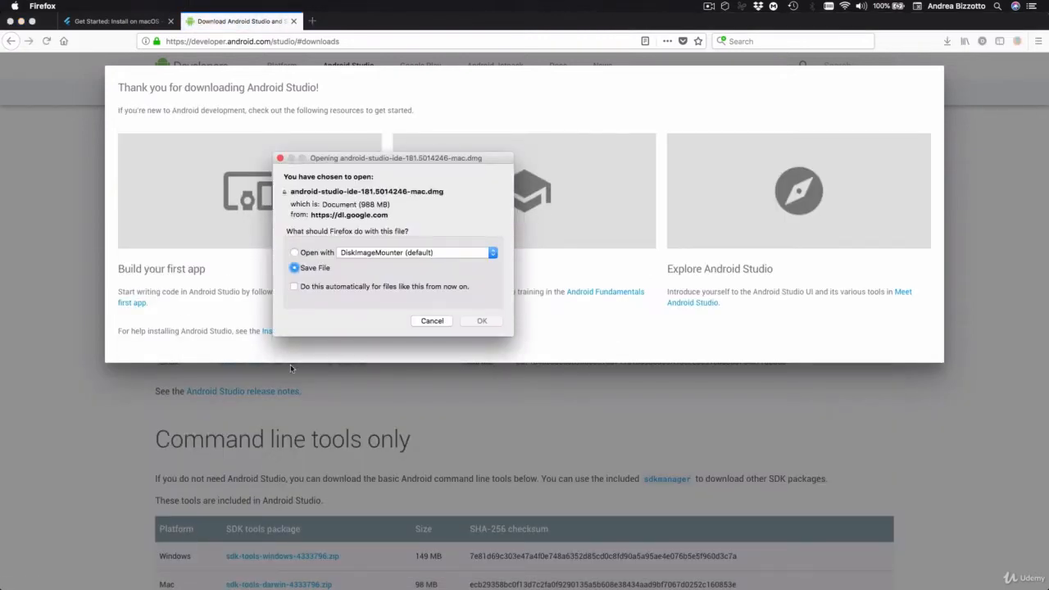
left_click(486, 326)
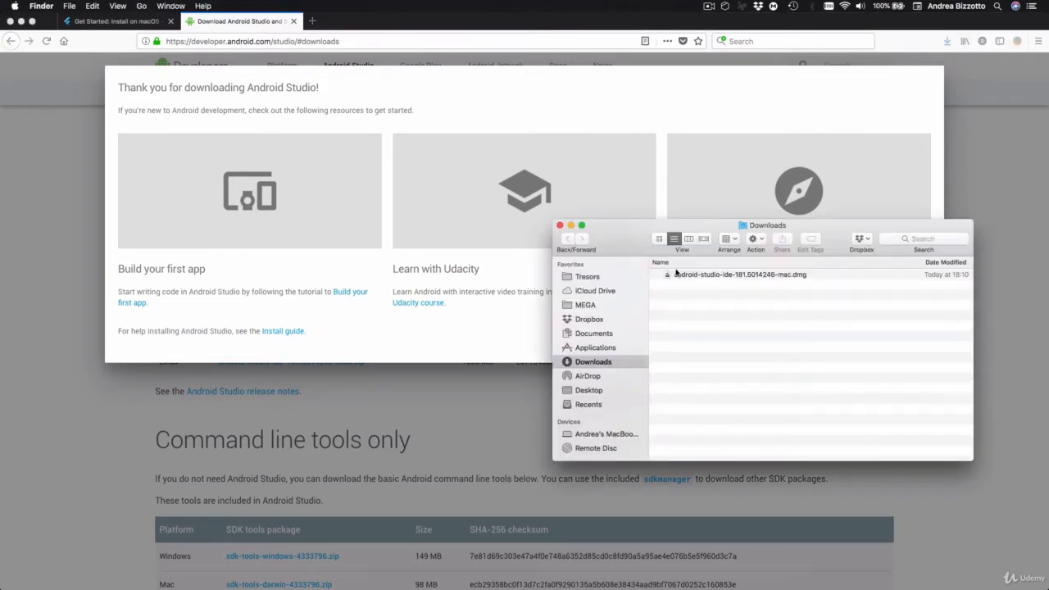
- Open the downloaded Android Studio disk image and copy Android Studio.app into the Applications folder
left_click(740, 276)
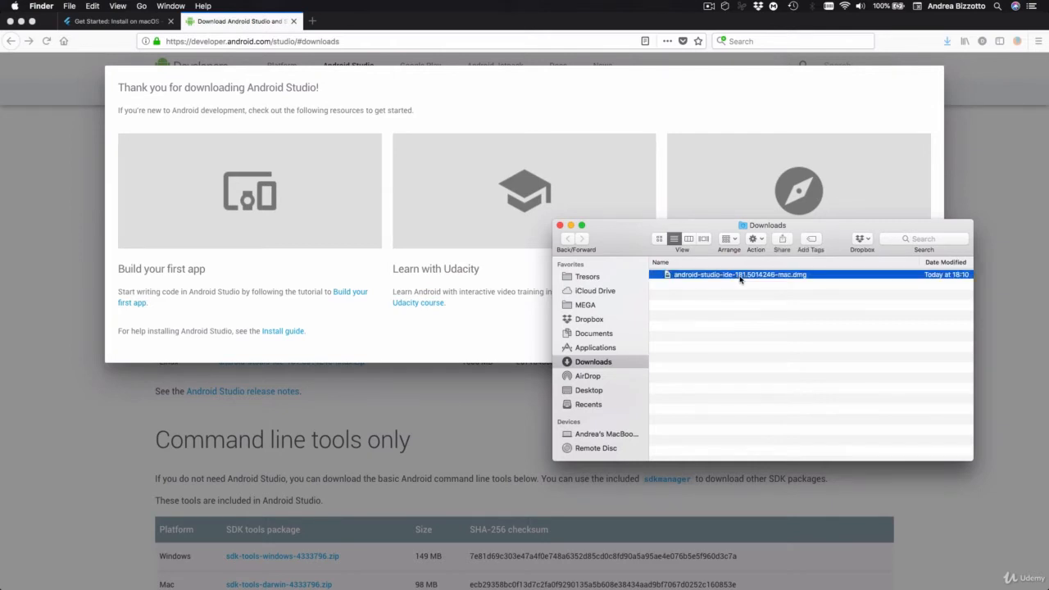
double_click(740, 277)
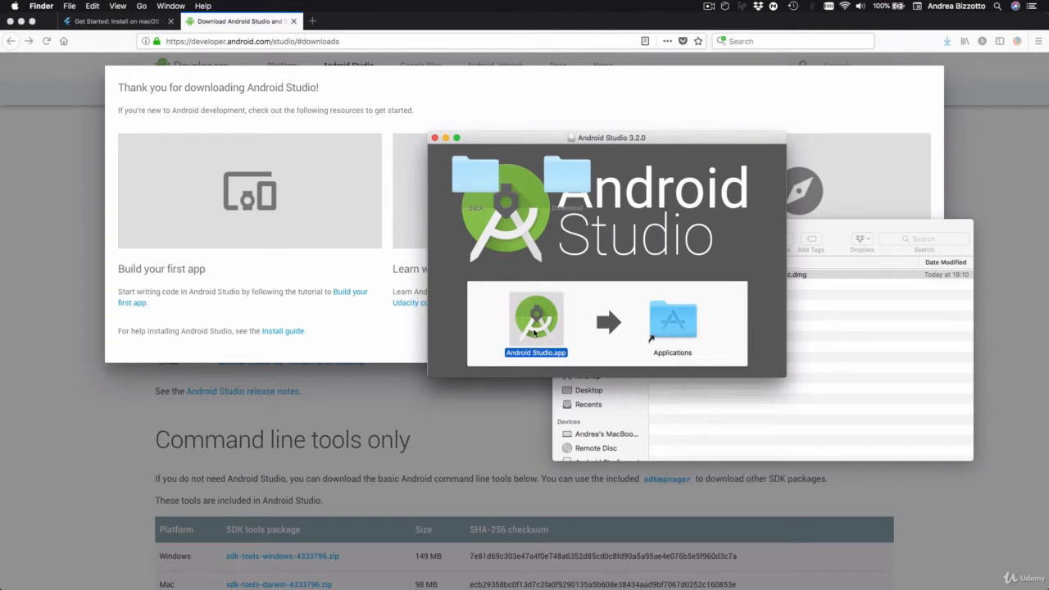
left_click_drag(534, 332, 670, 323)
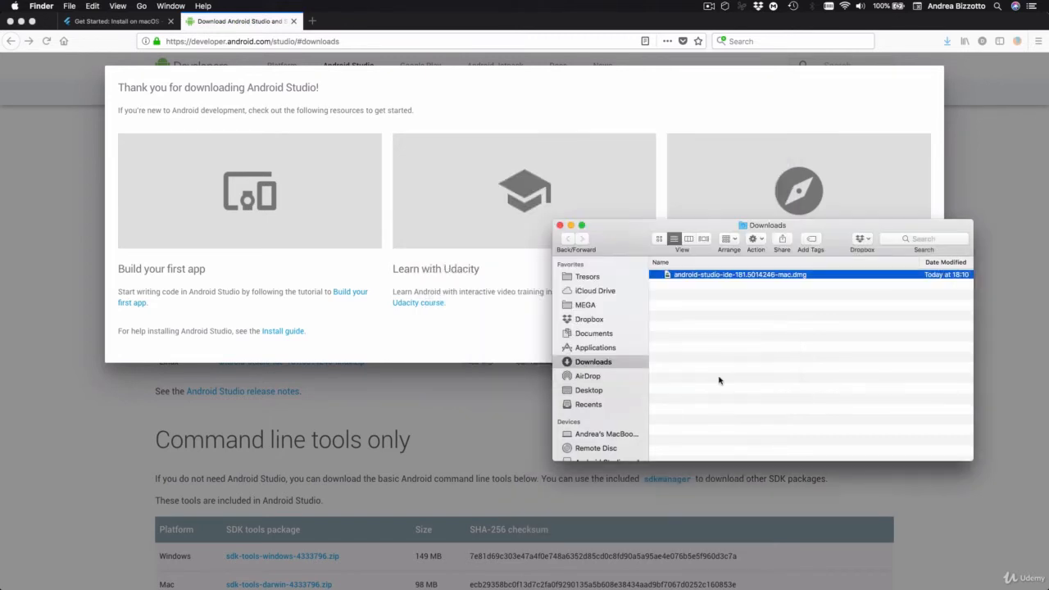
- Launch Android Studio from the Applications folder
left_click(593, 349)
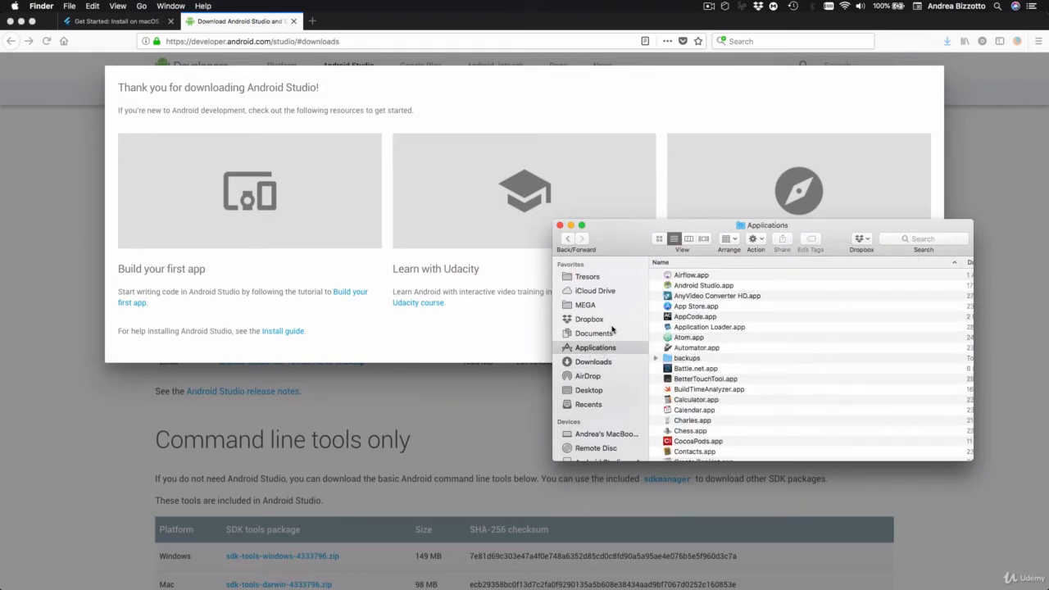
left_click(688, 287)
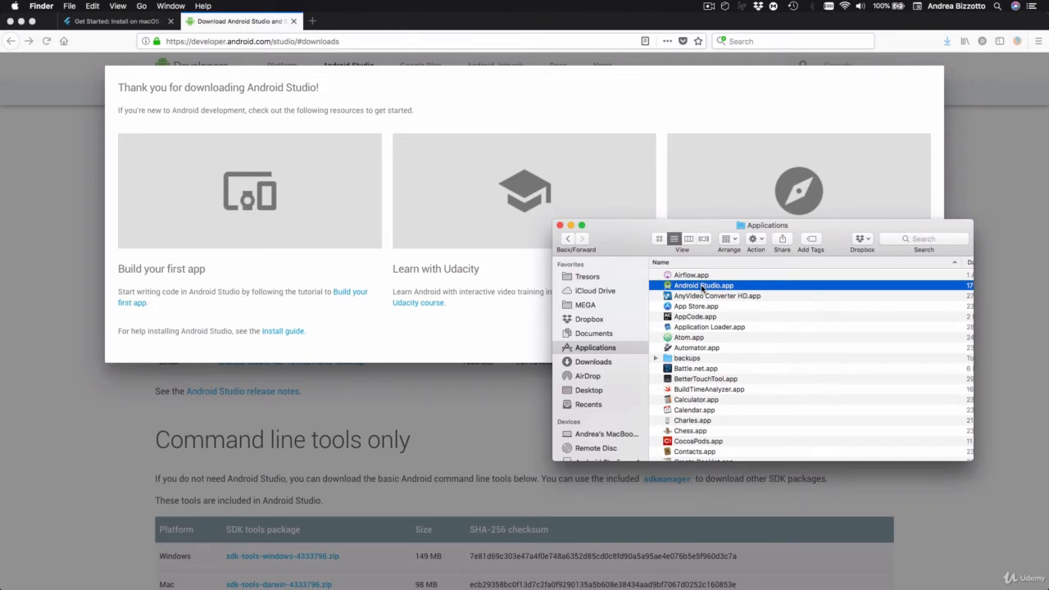
double_click(702, 286)
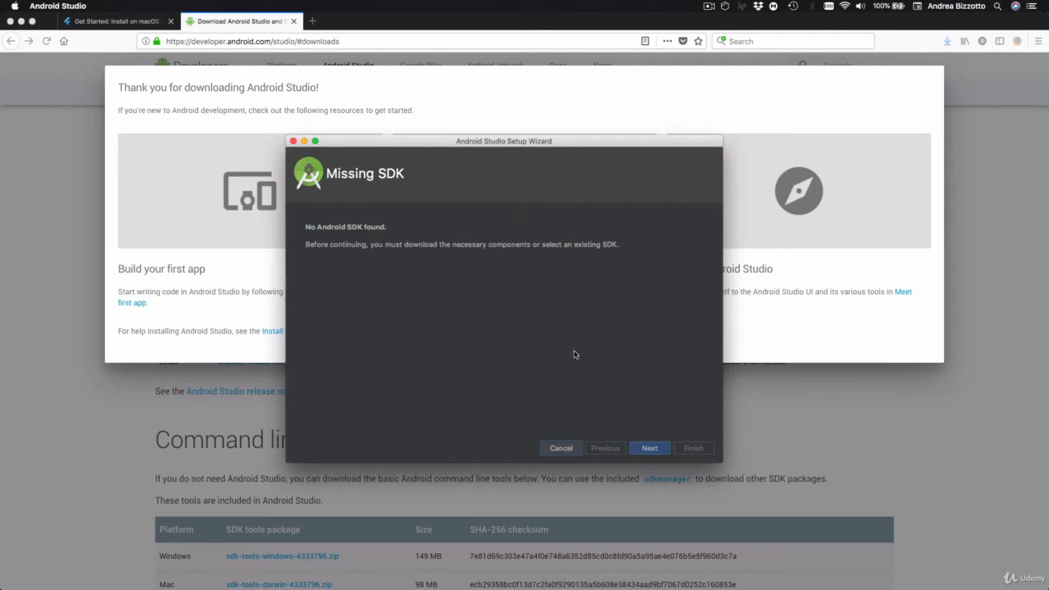
- Complete the Android Studio Setup Wizard, installing the missing Android SDK with the preselected components and default location
left_click(649, 447)
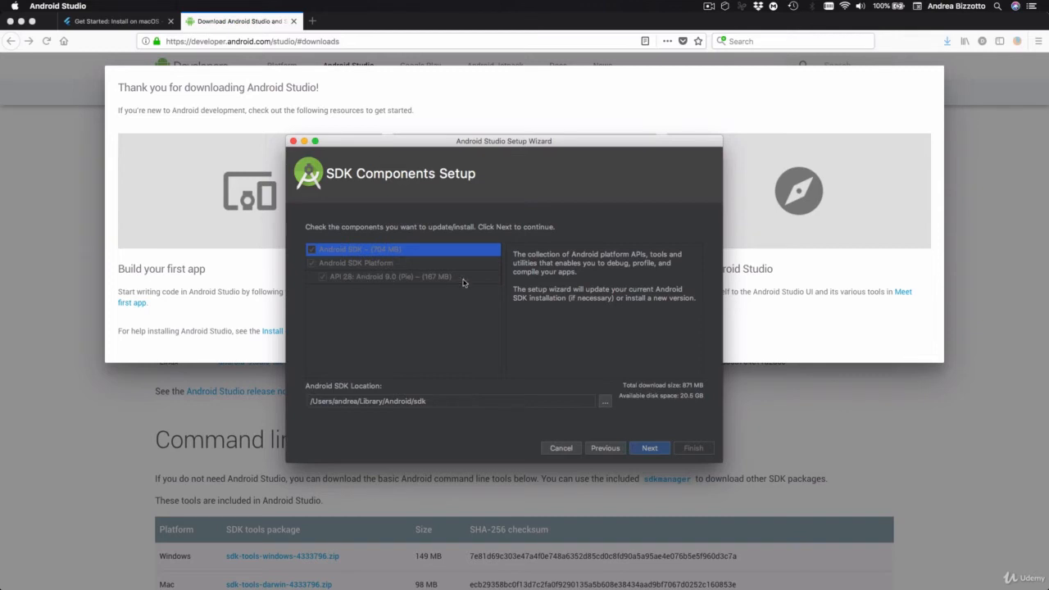
left_click(649, 450)
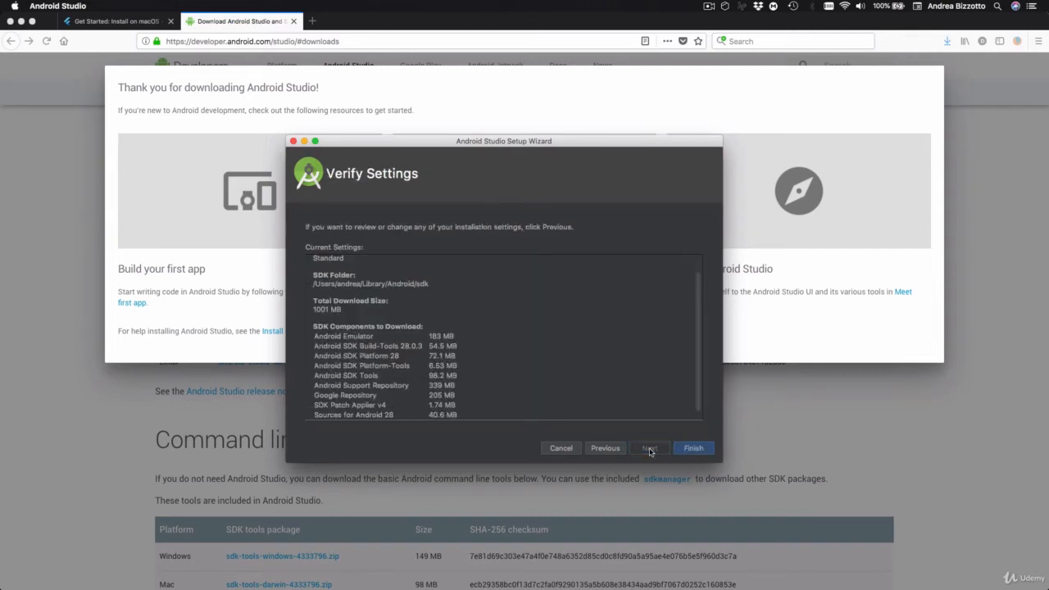
scroll(577, 316, "down", 1)
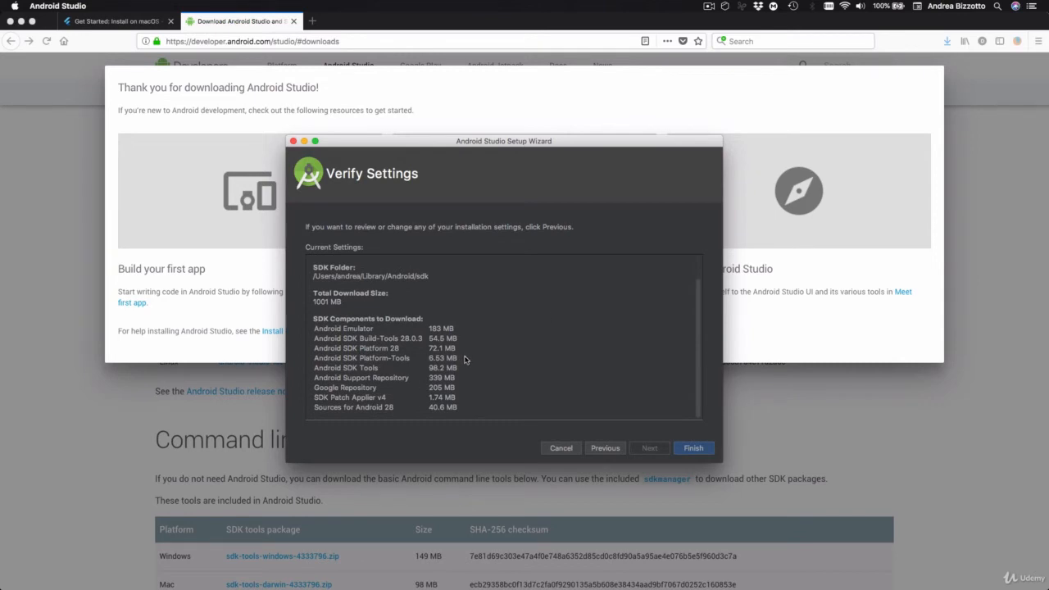
left_click(691, 451)
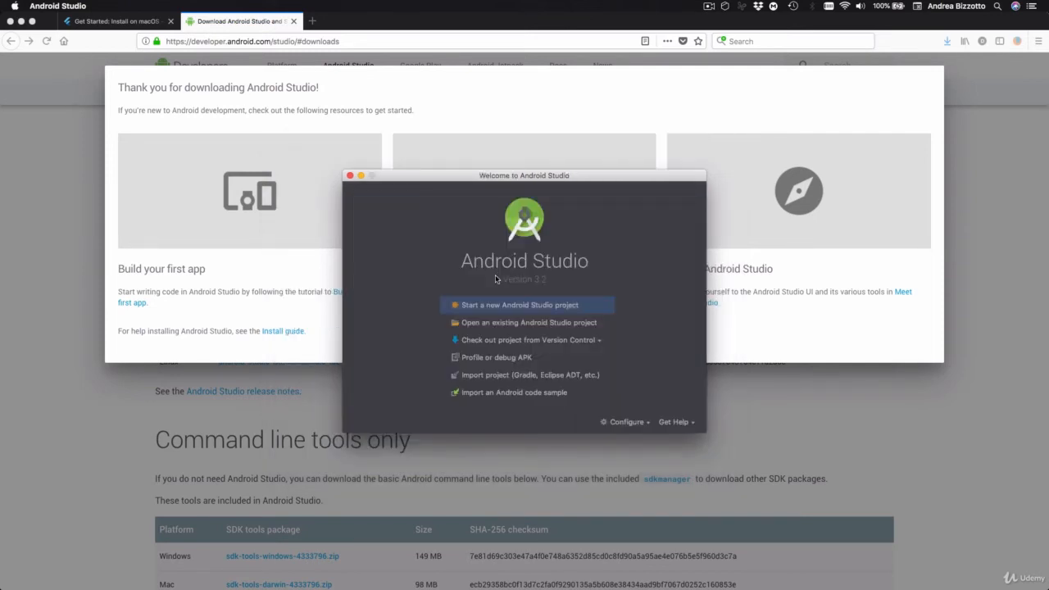
- Create a new Android project named My Application for Phone and Tablet, API 15, with an empty activity called MainActivity
left_click(551, 306)
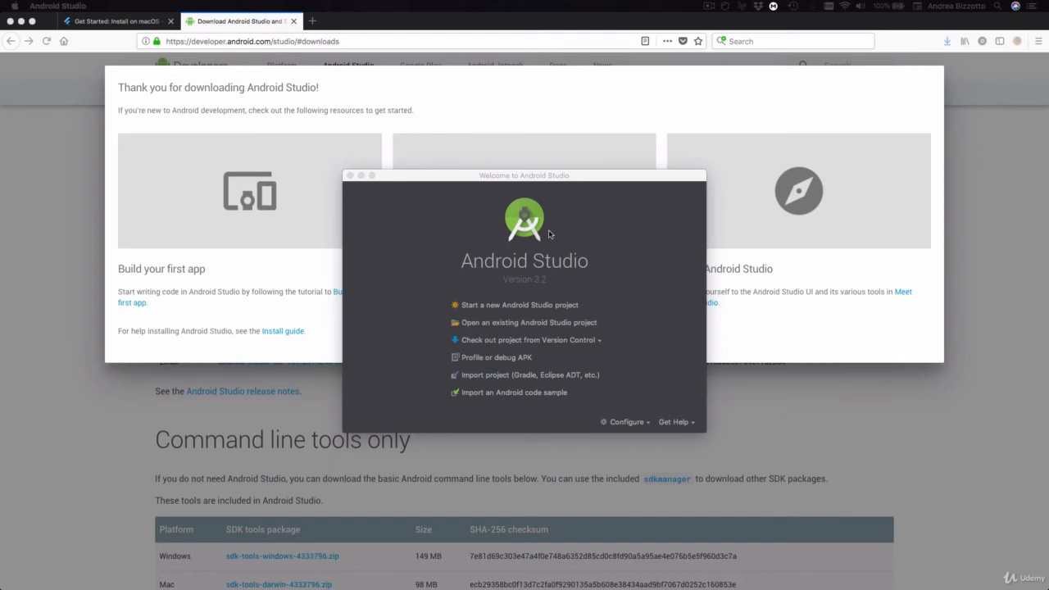
left_click(530, 305)
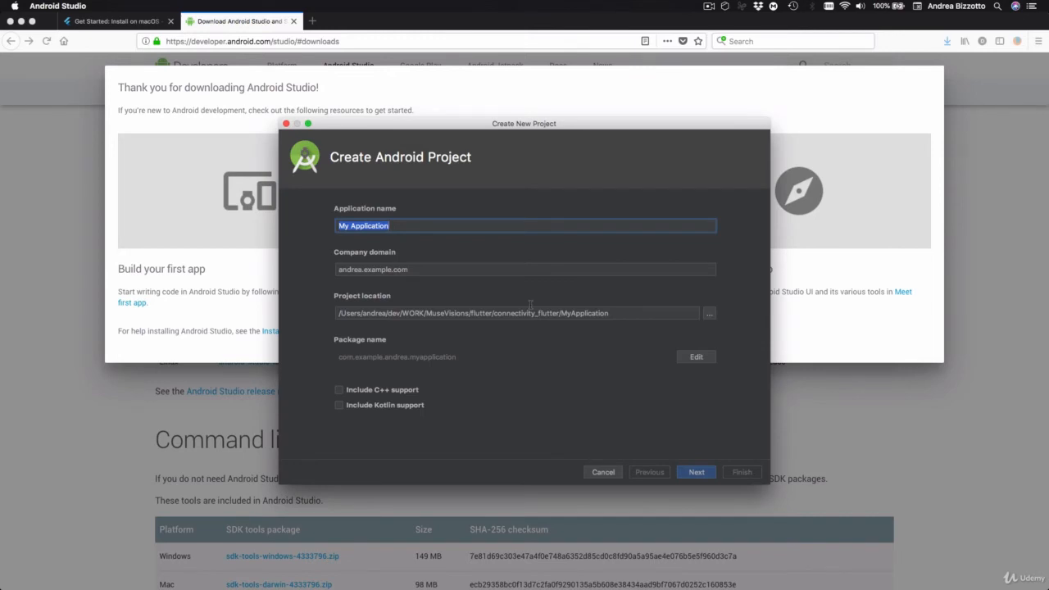
left_click(691, 473)
left_click(696, 472)
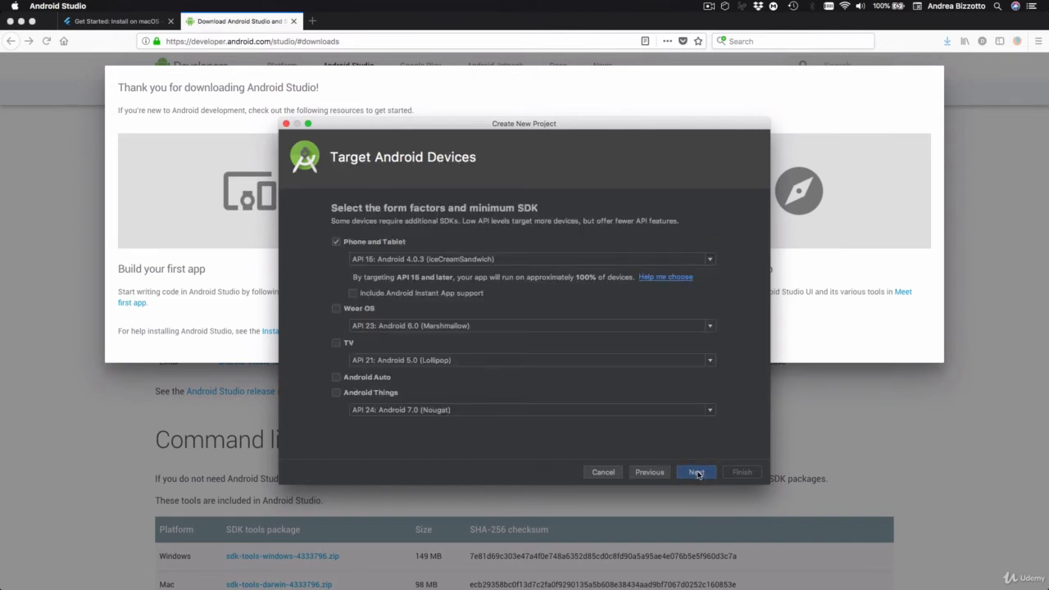
left_click(697, 473)
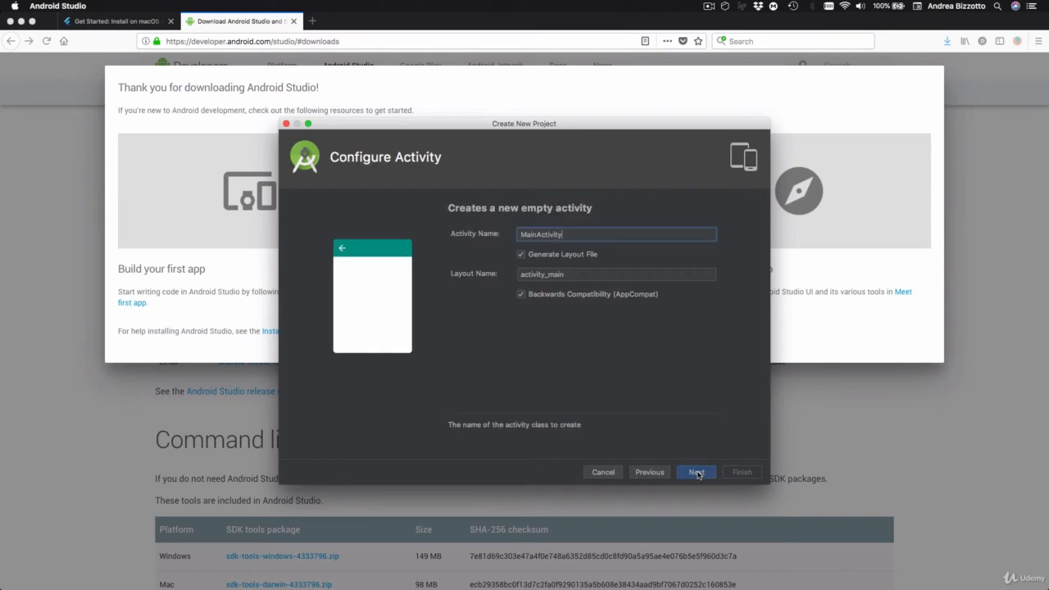
left_click(697, 472)
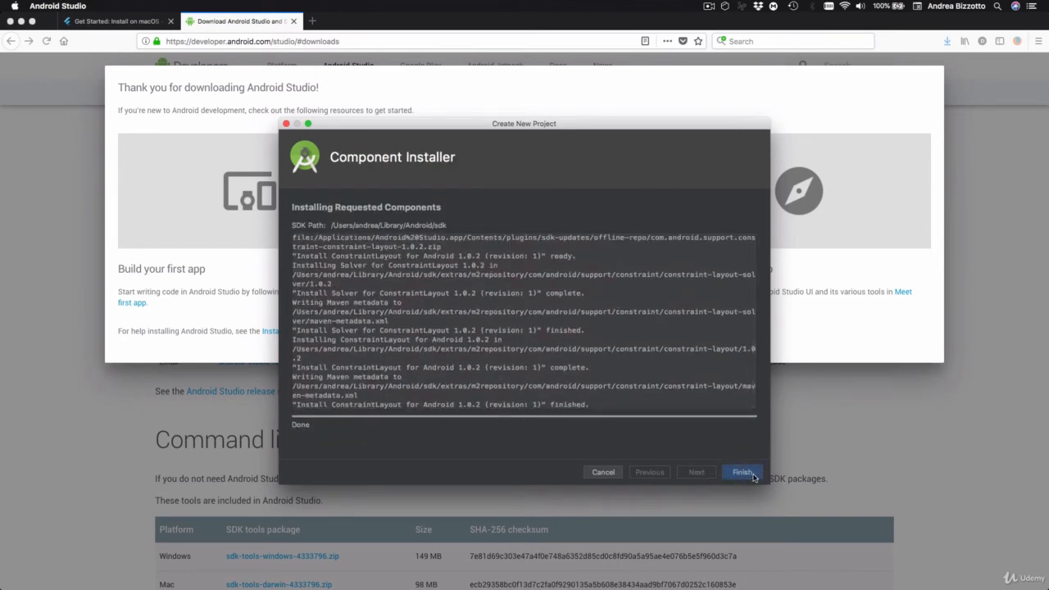
left_click(741, 472)
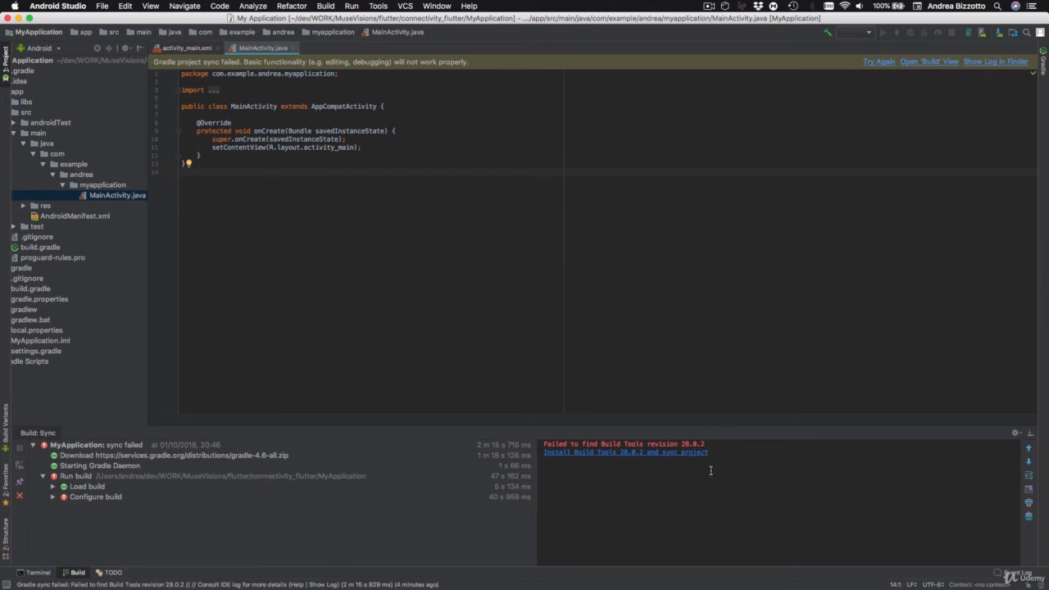
- Install the missing Build Tools 28.0.2, accepting the android-sdk-license, and sync the project
left_click(632, 455)
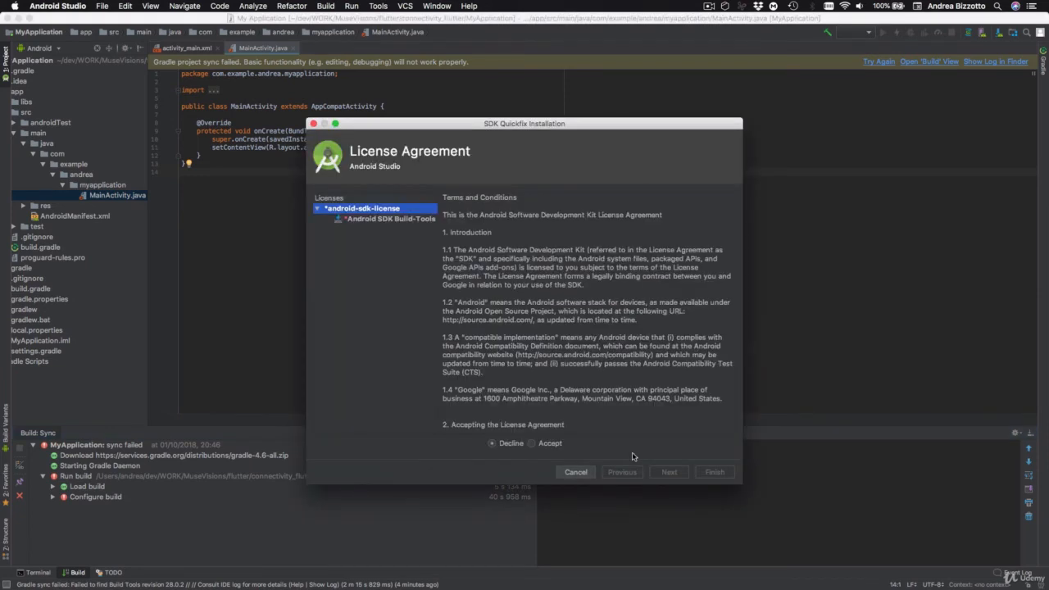
left_click(531, 445)
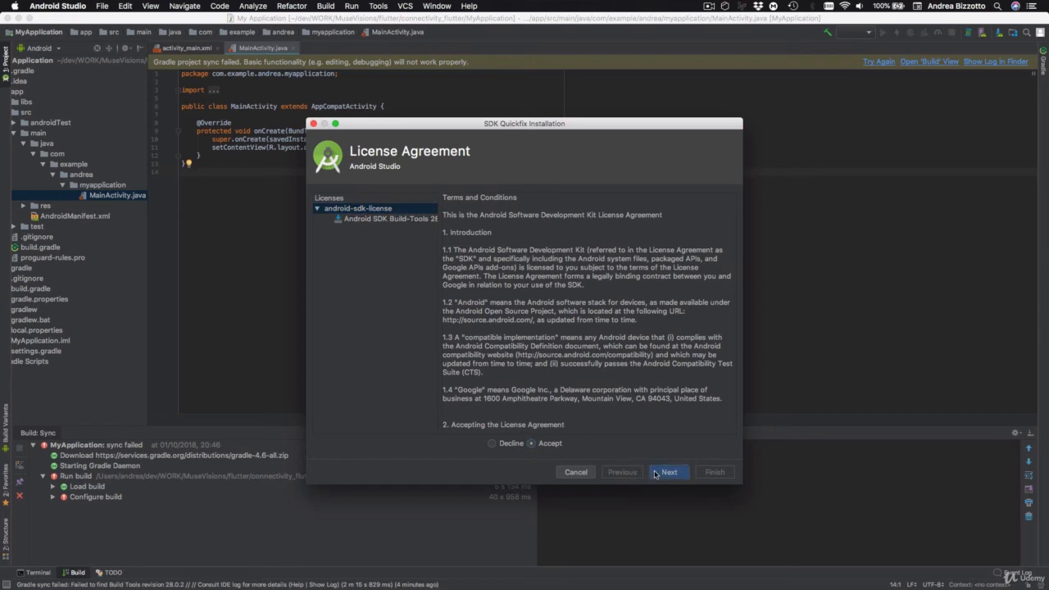
left_click(655, 473)
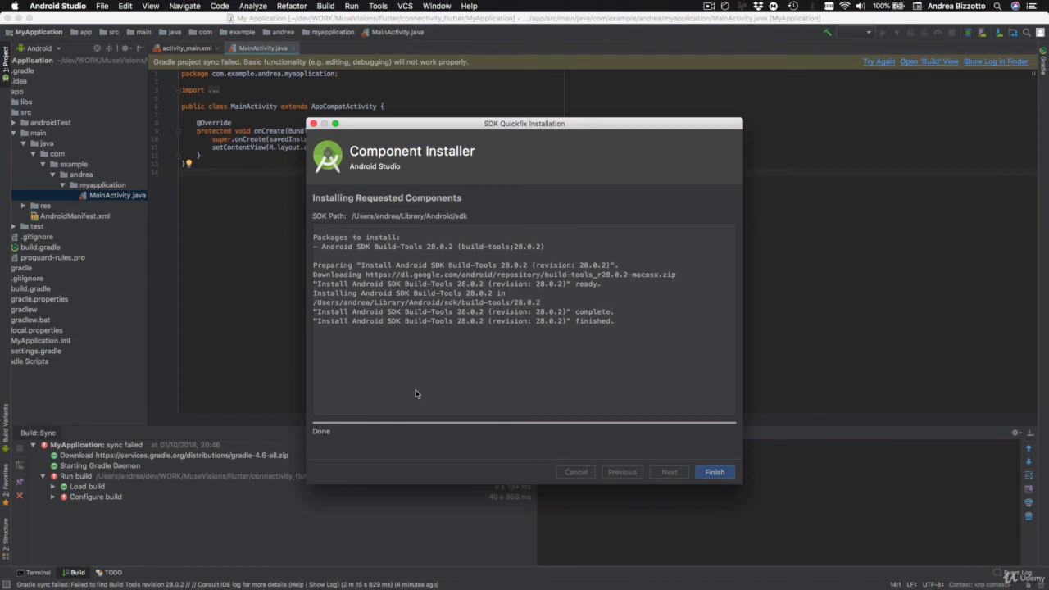
left_click(715, 472)
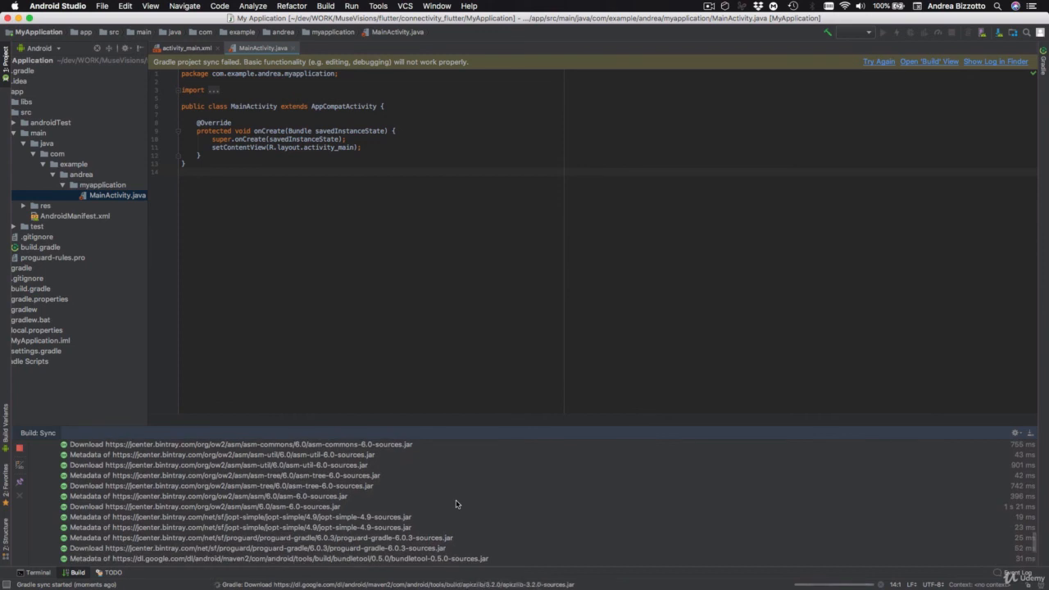
scroll(457, 503, "up", 10)
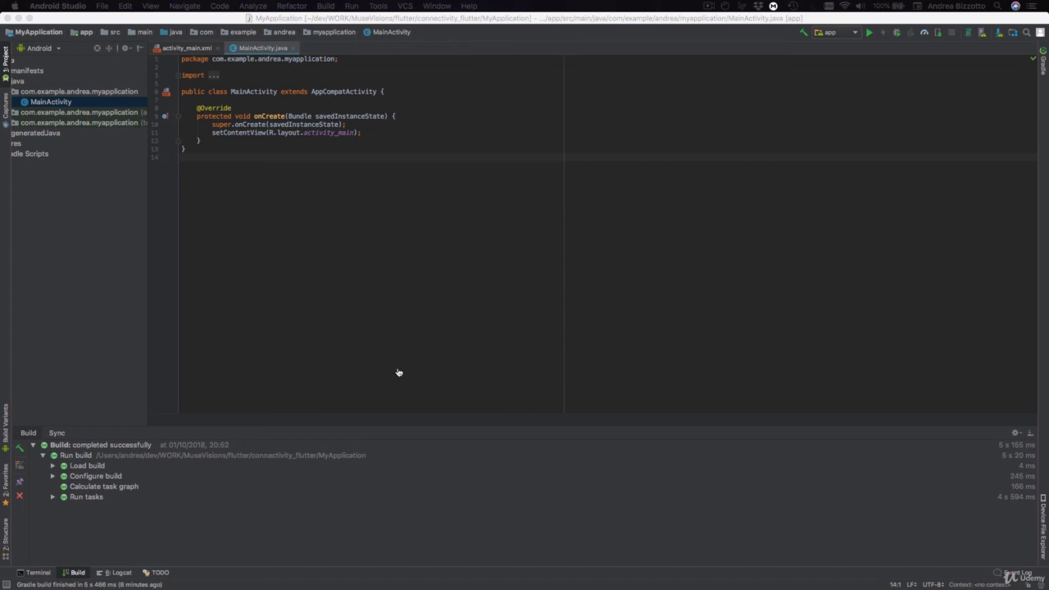
- Switch to Firefox to consult the Flutter Android setup instructions, and return to Android Studio
key("super+Tab")
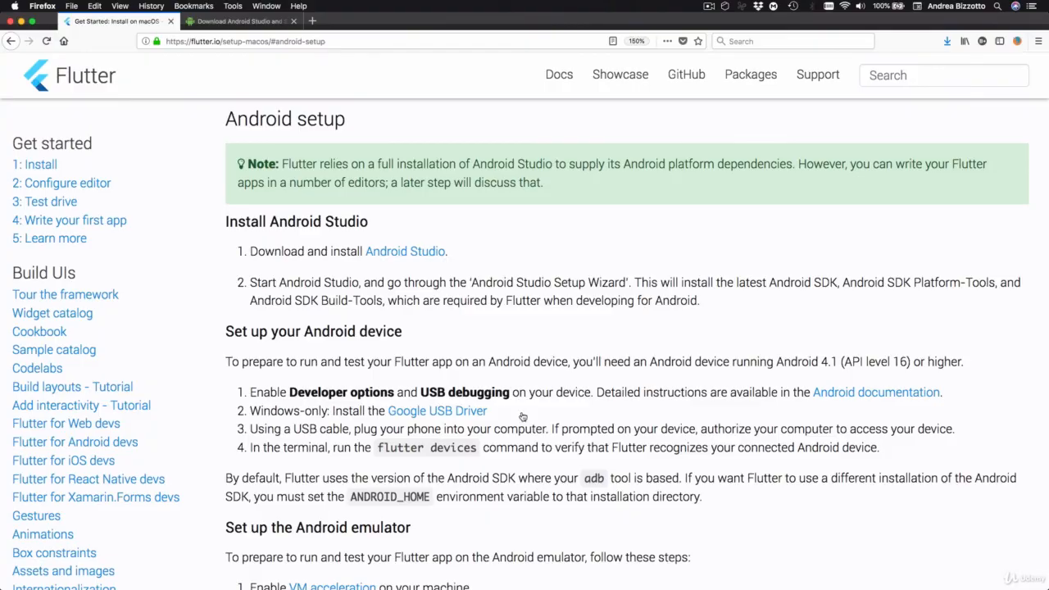
key("super+Tab")
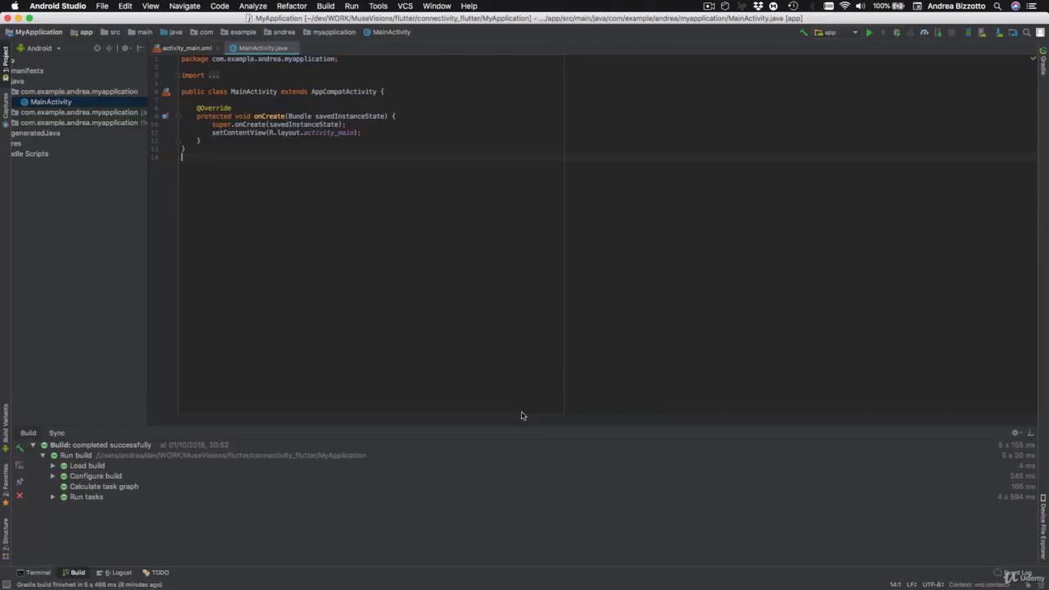